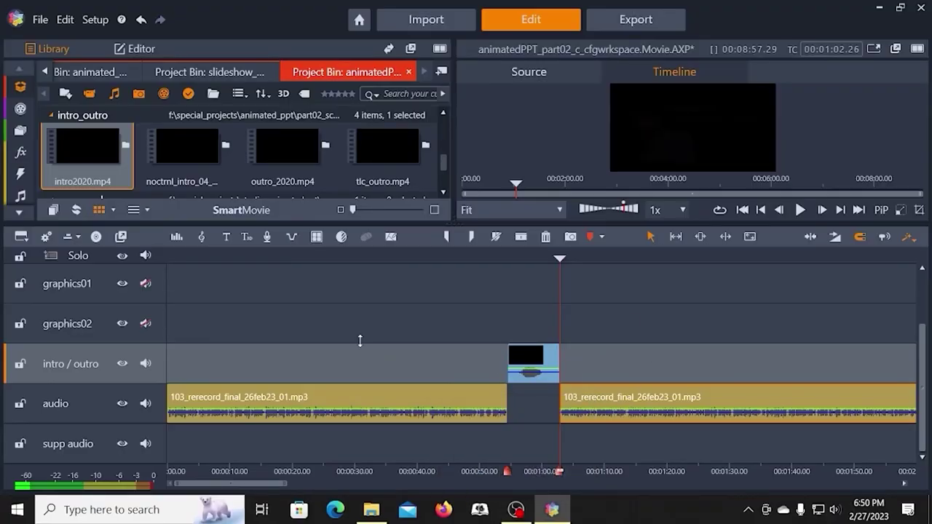
# Move to the timeline start, target the graphics01 track, and preview DSC_0945.JPG from the images bin.
pyautogui.click(743, 210)
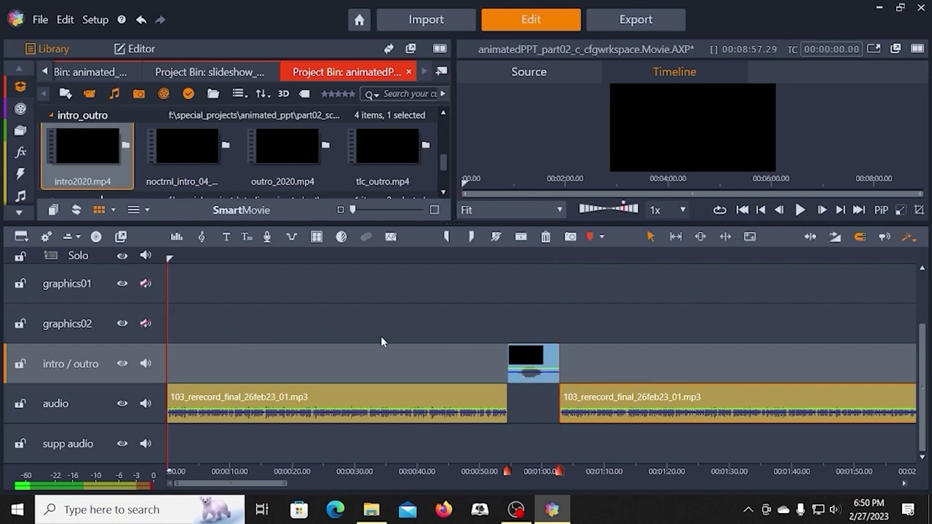
pyautogui.scroll(2, 381, 340)
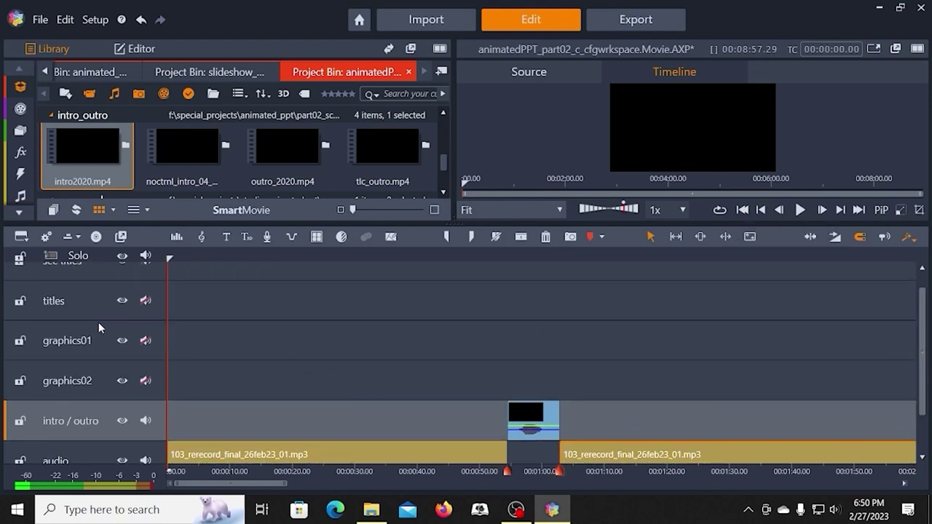
pyautogui.click(103, 335)
pyautogui.moveTo(443, 162)
pyautogui.mouseDown()
pyautogui.moveTo(445, 117)
pyautogui.moveTo(442, 143)
pyautogui.mouseUp()
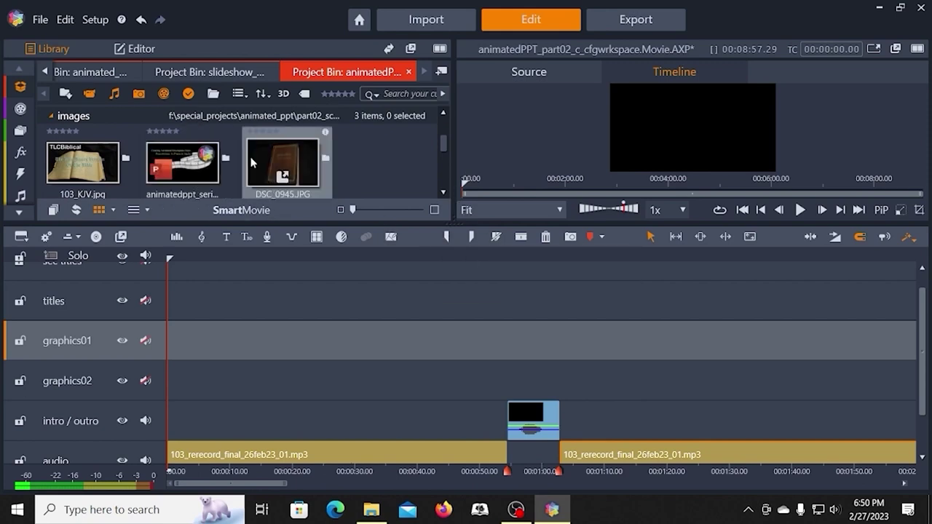
pyautogui.click(278, 163)
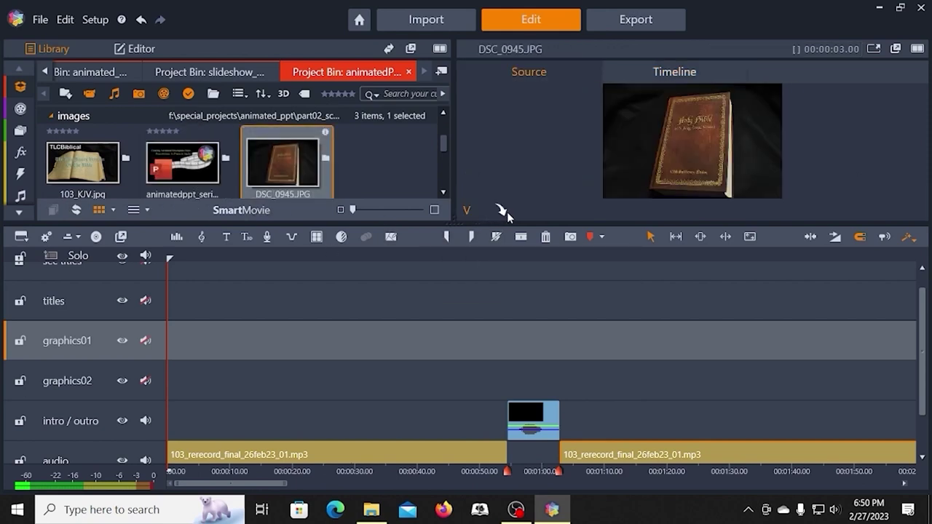
# Add DSC_0945.JPG to the start of graphics01, stretch it to 00:00:54.15, and target the titles track.
pyautogui.click(506, 211)
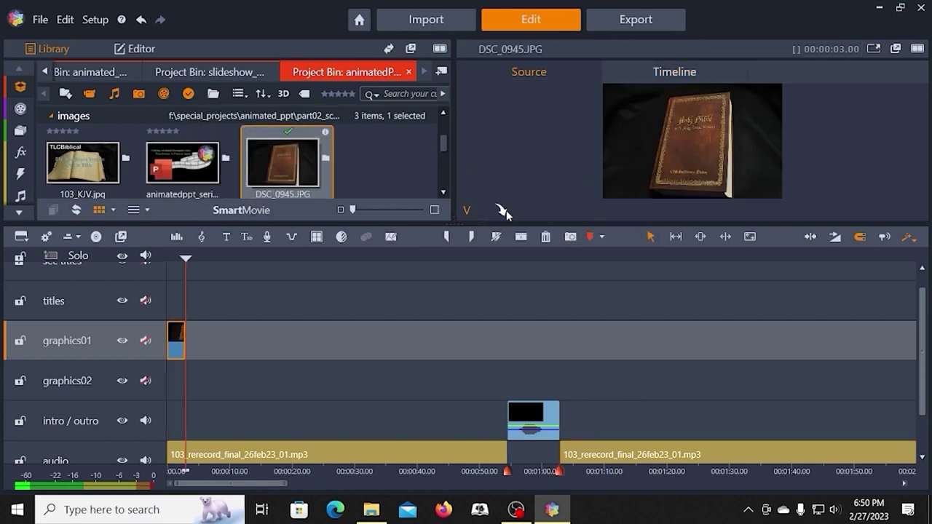
pyautogui.click(171, 261)
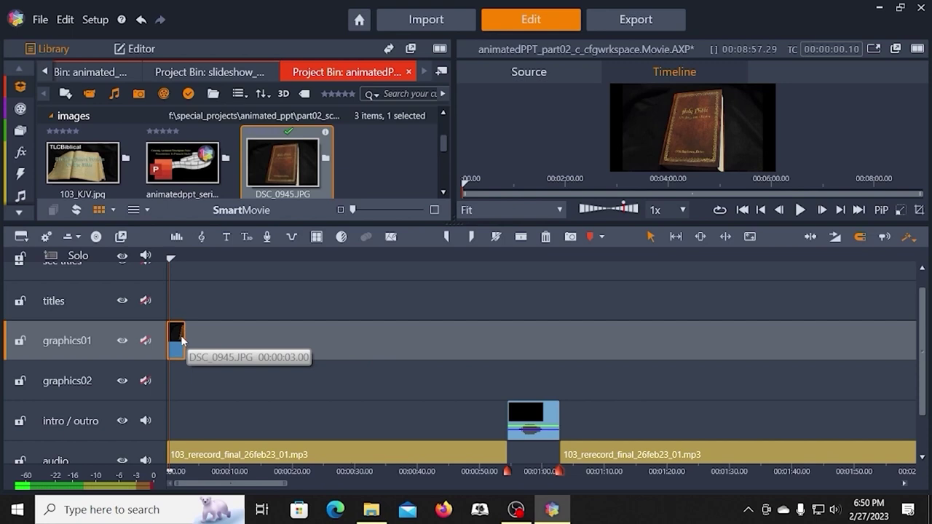
pyautogui.moveTo(182, 340); pyautogui.dragTo(499, 373)
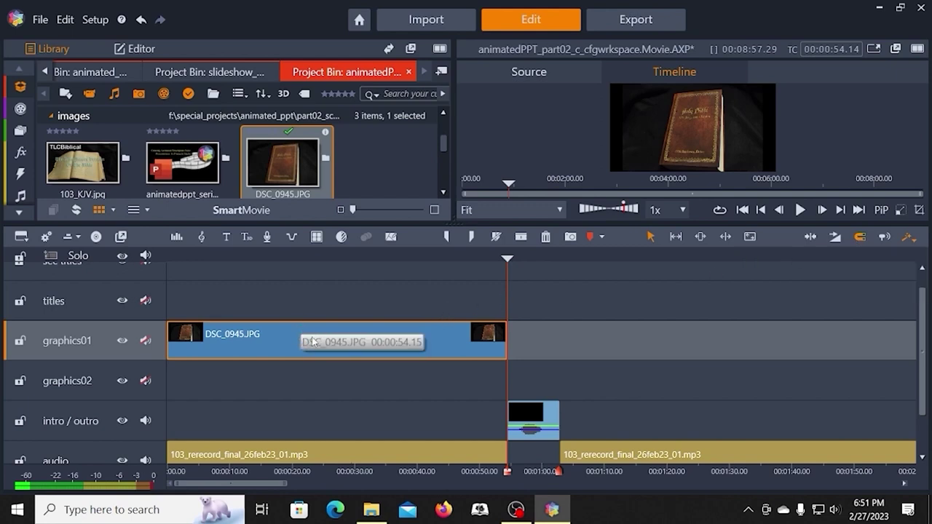
pyautogui.click(84, 305)
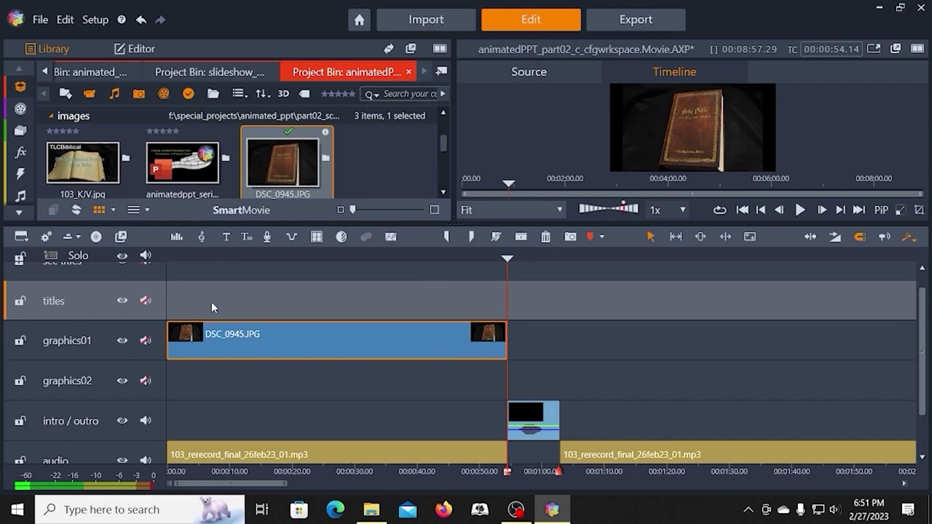
# Create a new title at the timeline start with its text reduced to 48 and nudged lower.
pyautogui.click(743, 211)
pyautogui.click(256, 300)
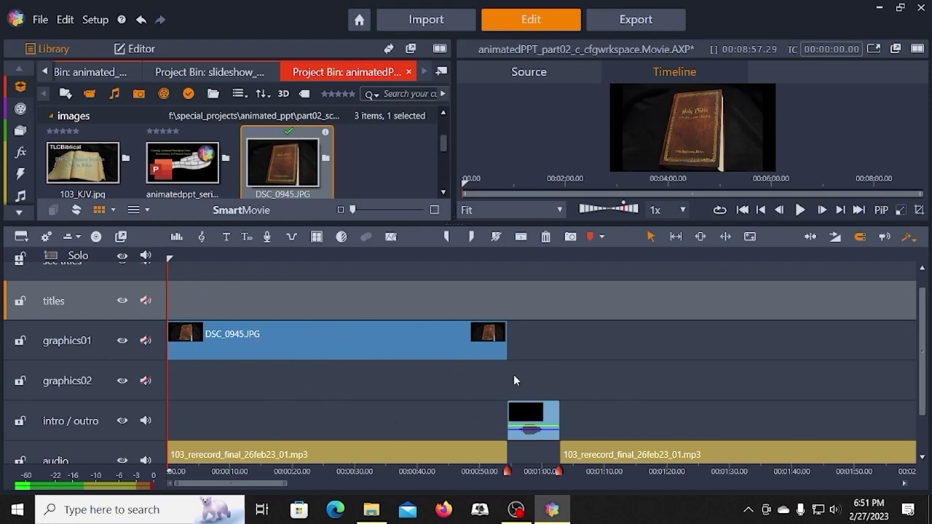
pyautogui.click(228, 240)
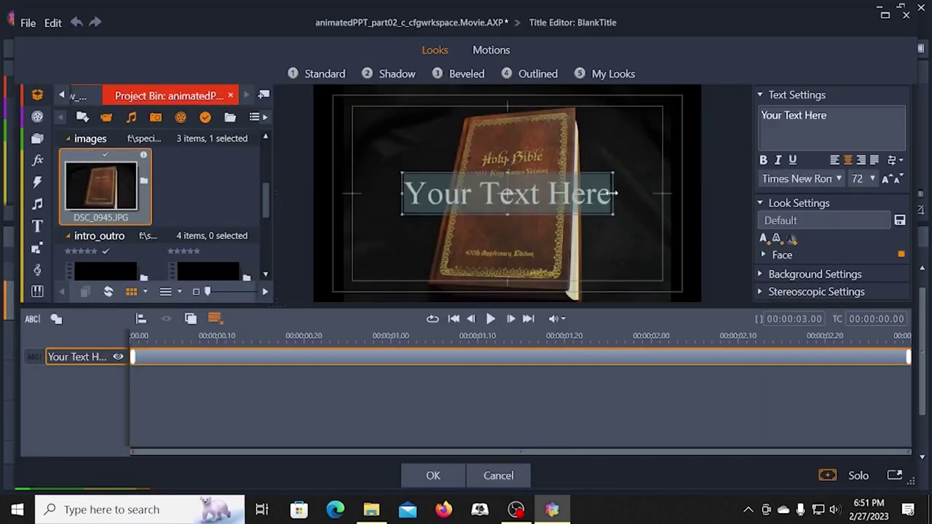
pyautogui.click(899, 180)
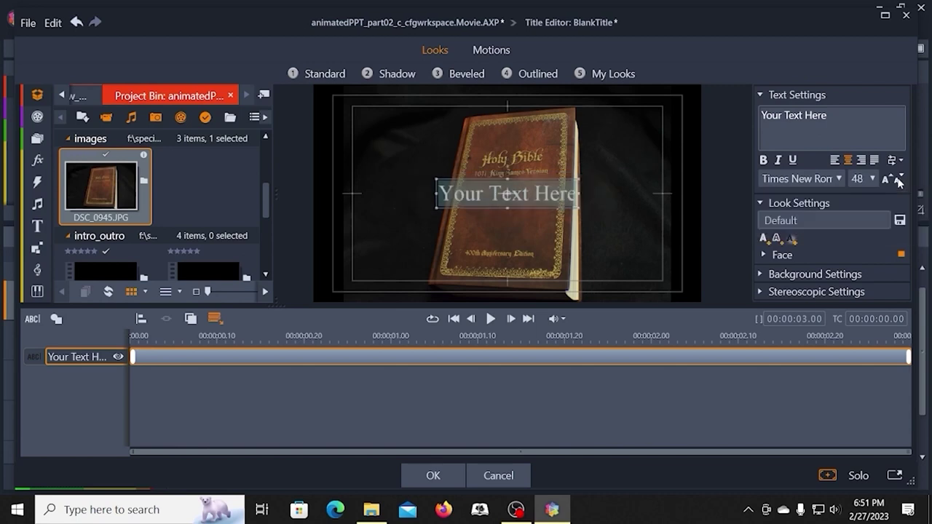
pyautogui.moveTo(516, 207); pyautogui.dragTo(514, 219)
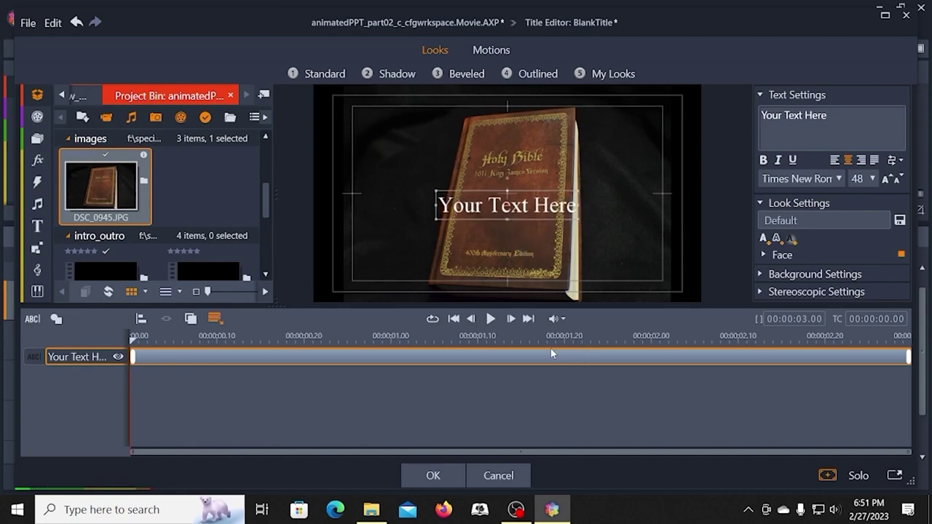
pyautogui.click(440, 478)
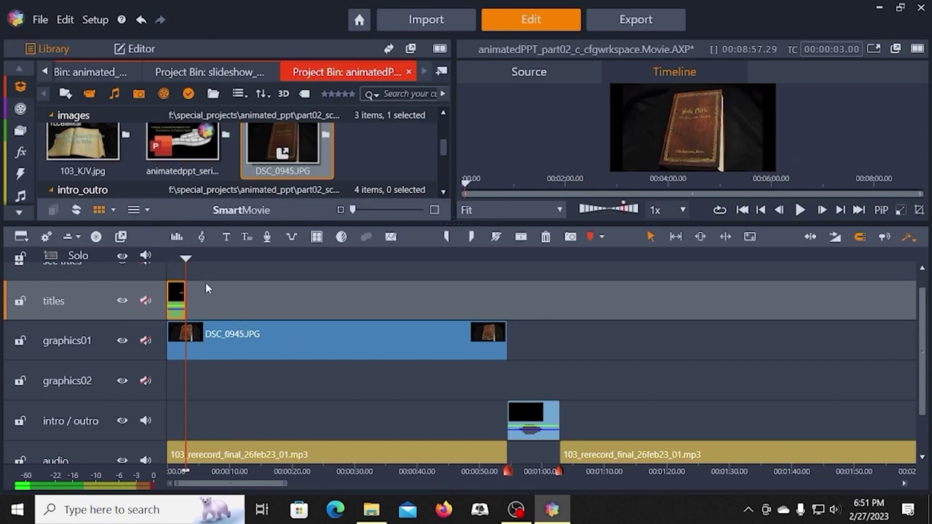
# Lengthen the BlankTitle clip to 00:00:54.15 to match the photo, then reopen it for editing.
pyautogui.click(236, 255)
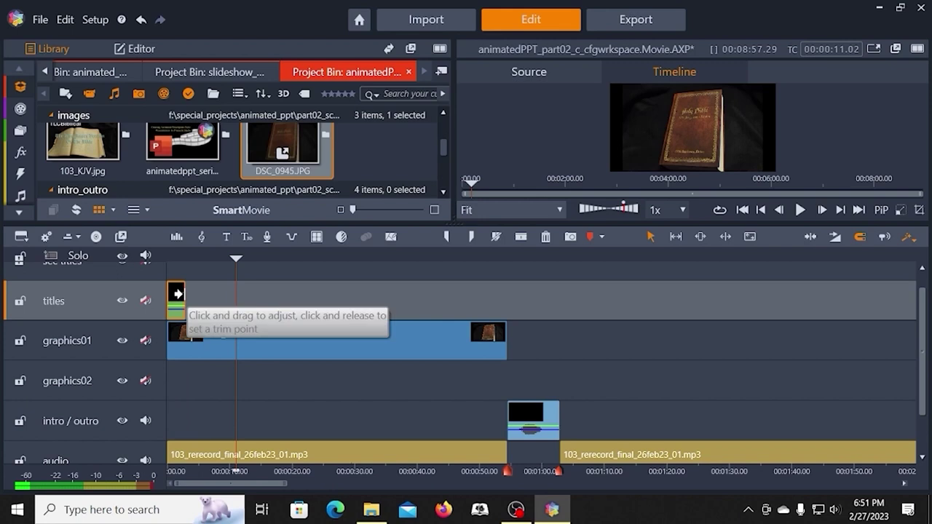
pyautogui.moveTo(181, 297); pyautogui.dragTo(503, 299)
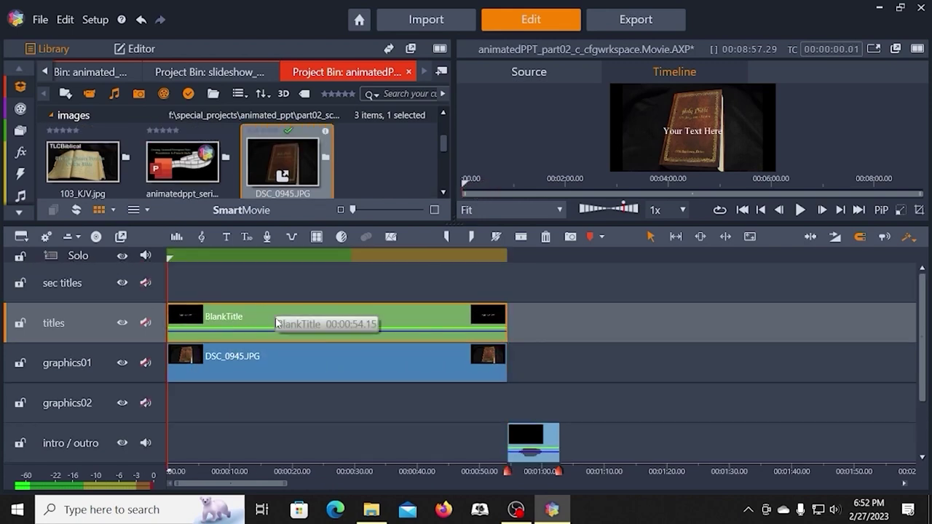
pyautogui.rightClick(276, 323)
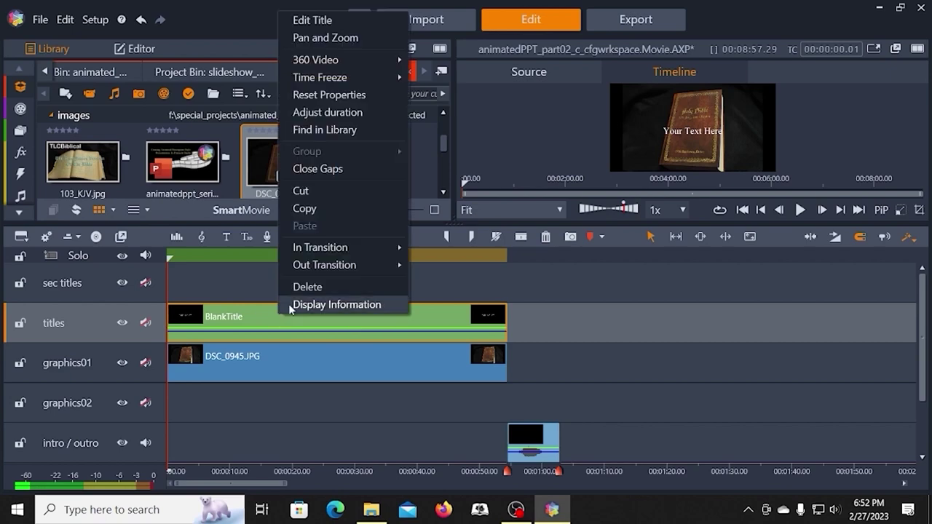
pyautogui.click(318, 20)
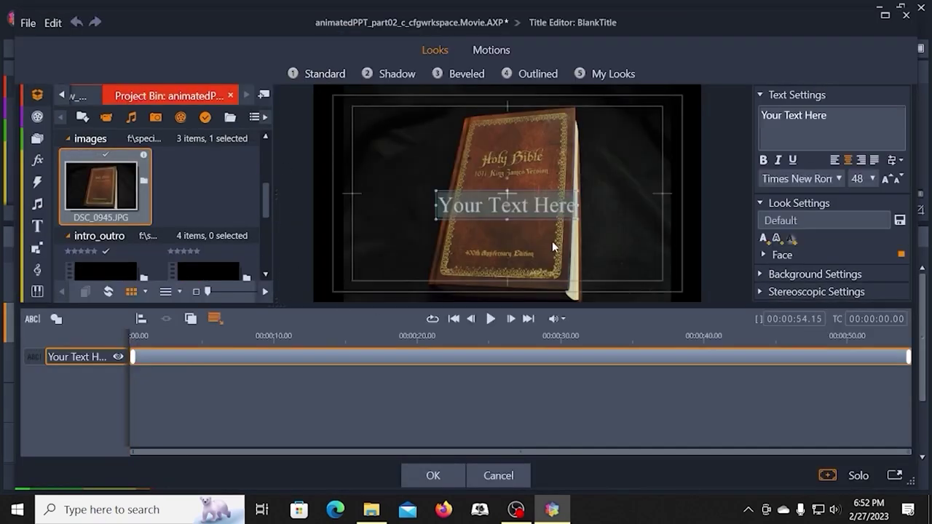
# Replace the placeholder text with 'The King James Version' and select all of it.
pyautogui.moveTo(849, 116); pyautogui.dragTo(746, 111)
pyautogui.write('The K')
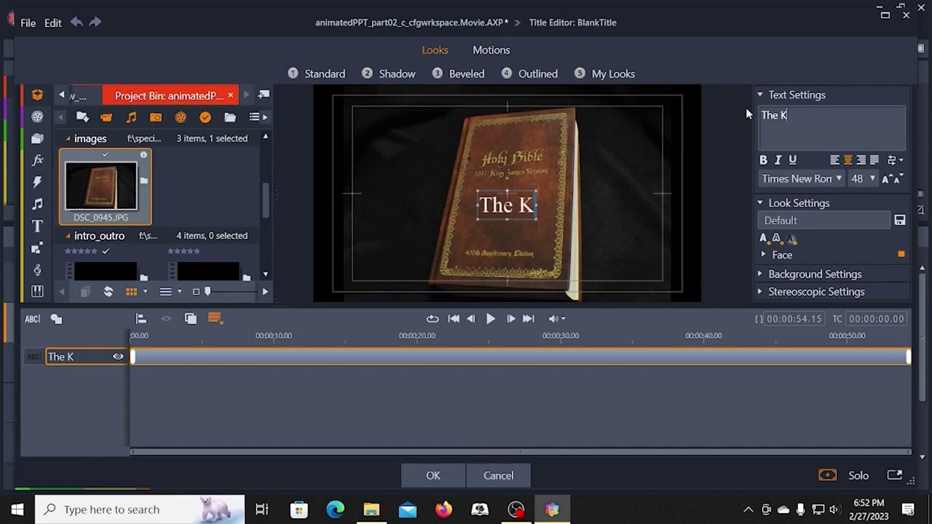
pyautogui.write('ing James ')
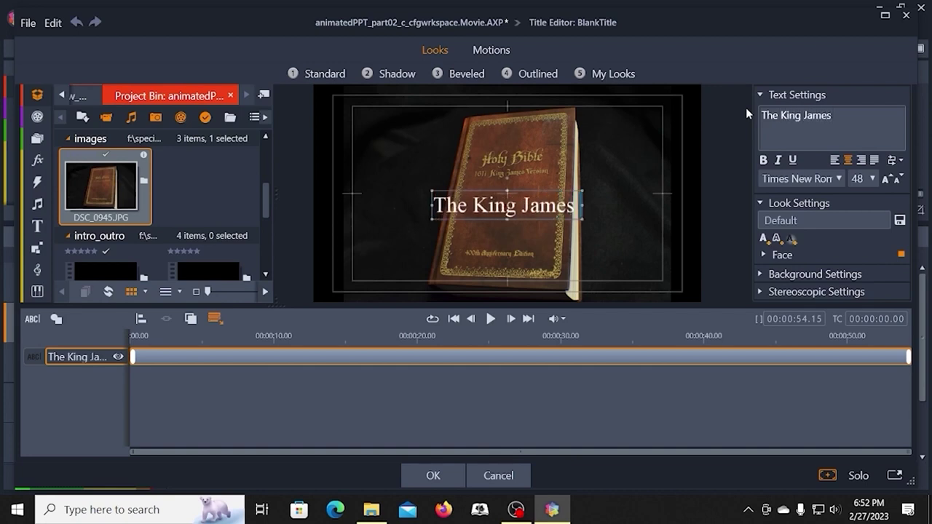
pyautogui.write('Ver')
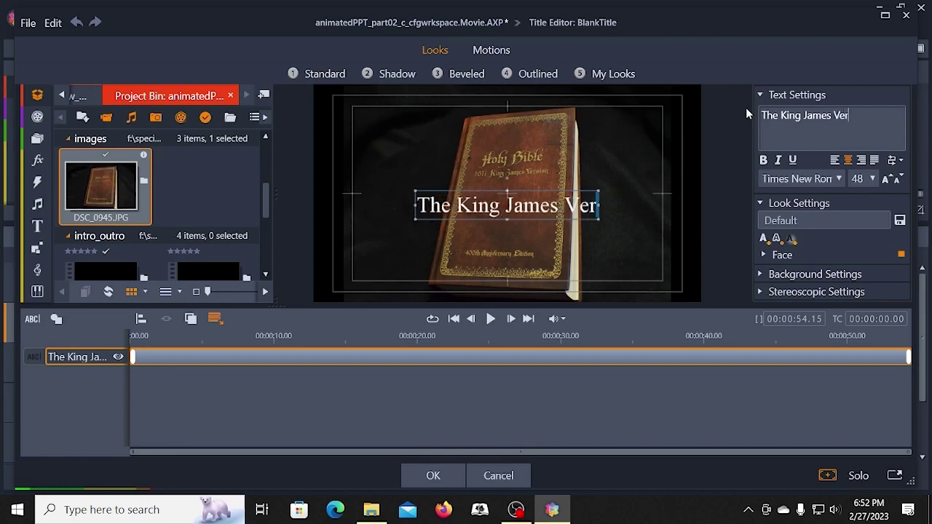
pyautogui.write('sop')
pyautogui.press('BackSpace')
pyautogui.press('BackSpace')
pyautogui.press('BackSpace')
pyautogui.write('sion')
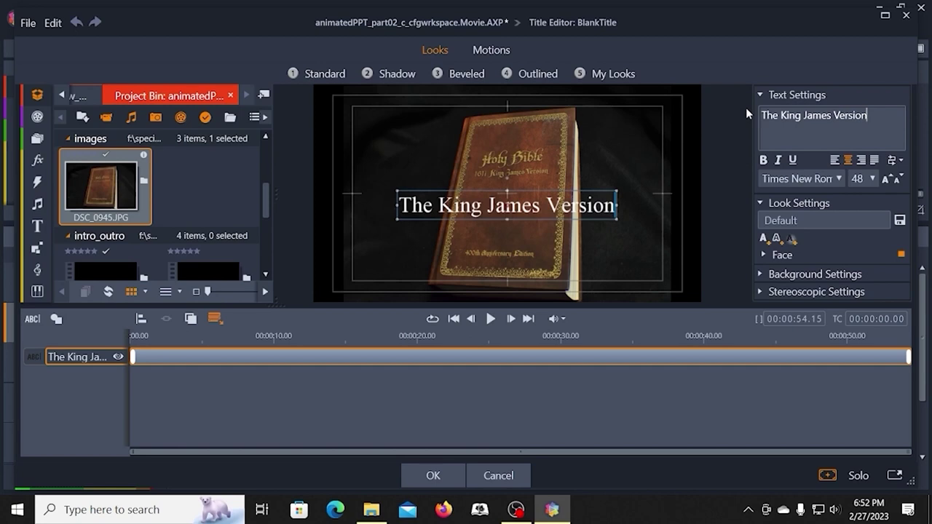
pyautogui.hotkey('ctrl', 'a')
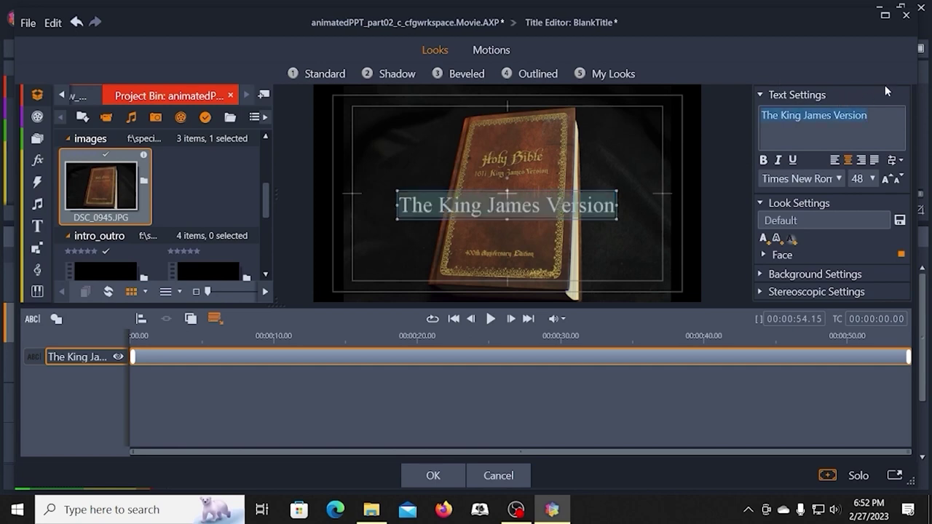
# Pick Old English Text MT from the font list for 'The King James Version'.
pyautogui.click(839, 179)
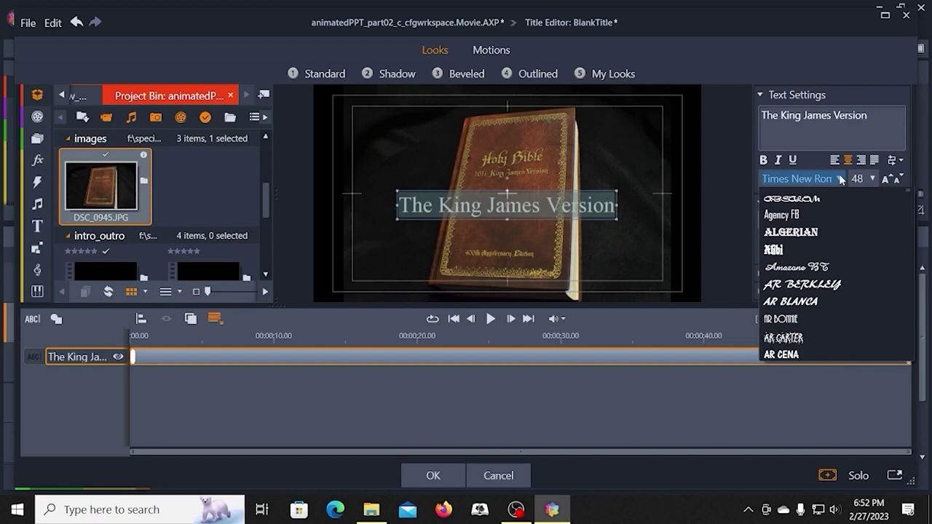
pyautogui.scroll(-9, 808, 277)
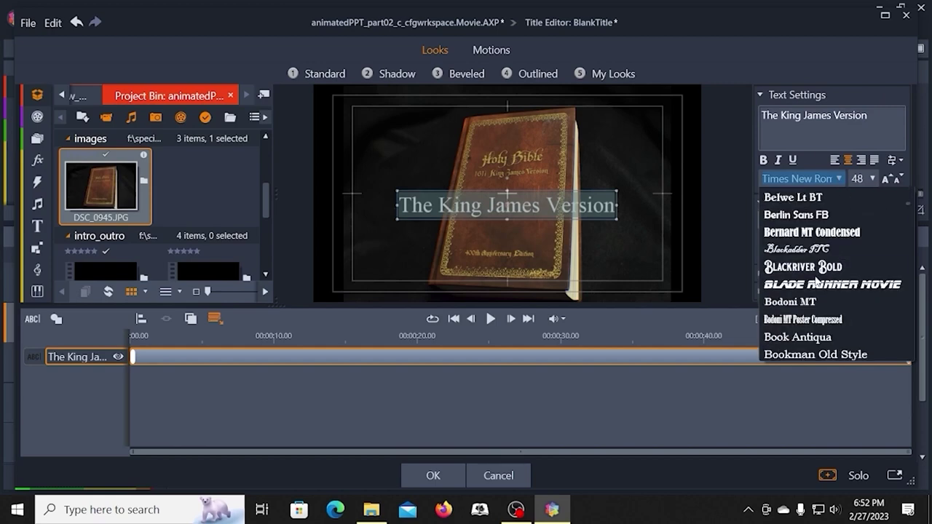
pyautogui.scroll(-12, 808, 295)
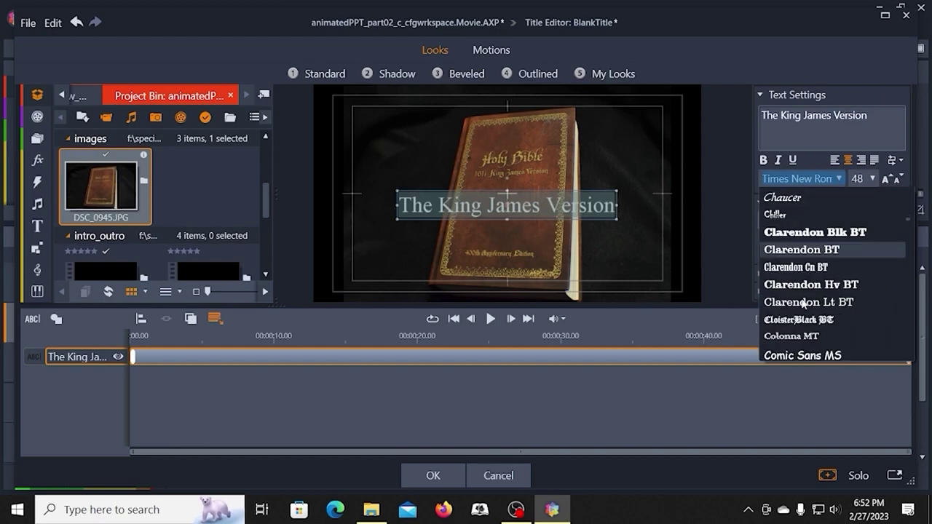
pyautogui.scroll(-8, 803, 303)
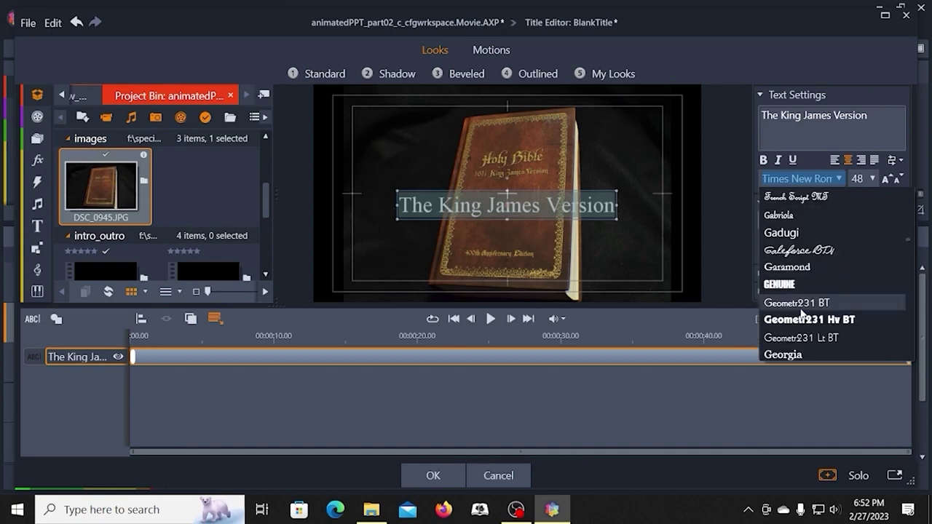
pyautogui.scroll(-12, 803, 310)
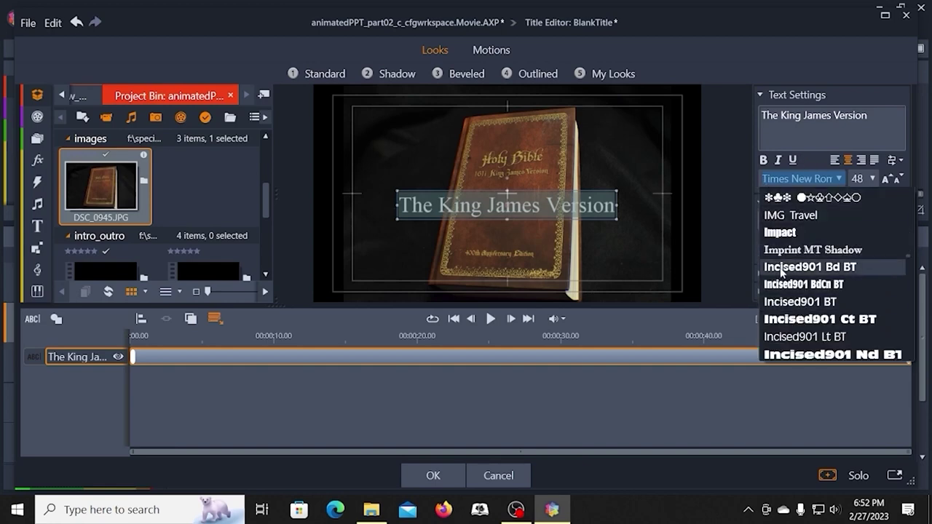
pyautogui.scroll(-3, 796, 276)
pyautogui.scroll(-12, 795, 279)
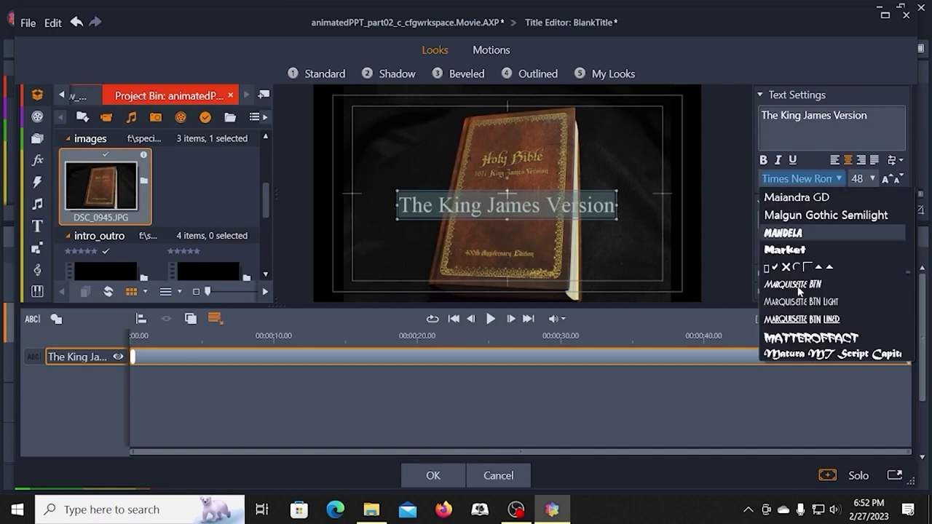
pyautogui.scroll(-12, 798, 291)
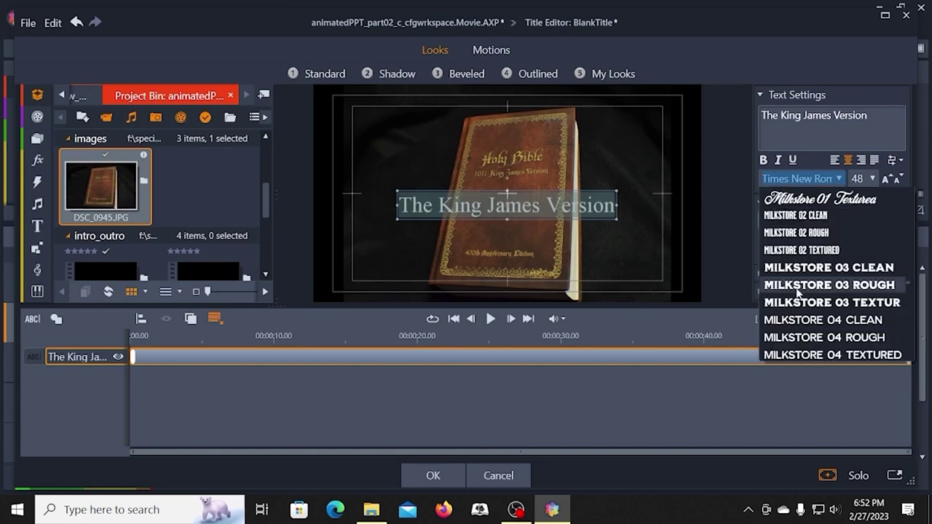
pyautogui.scroll(-12, 795, 292)
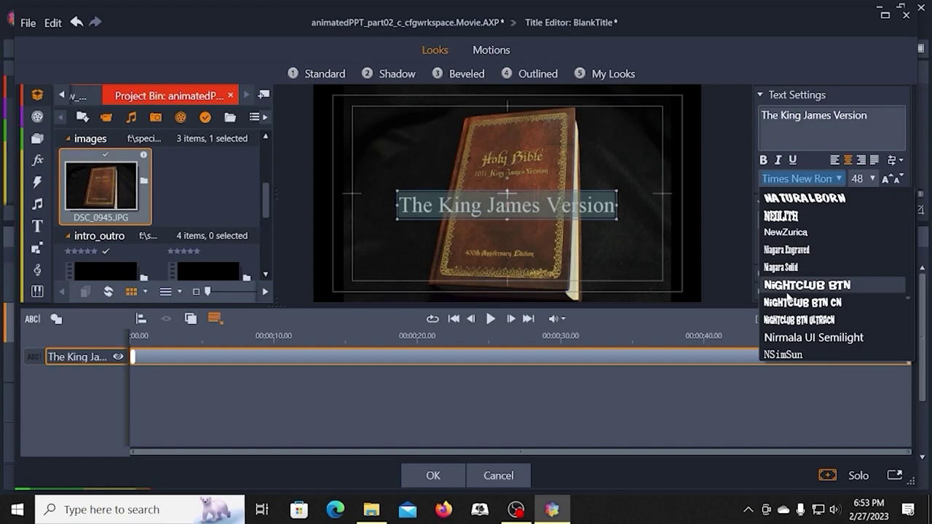
pyautogui.scroll(-1, 789, 300)
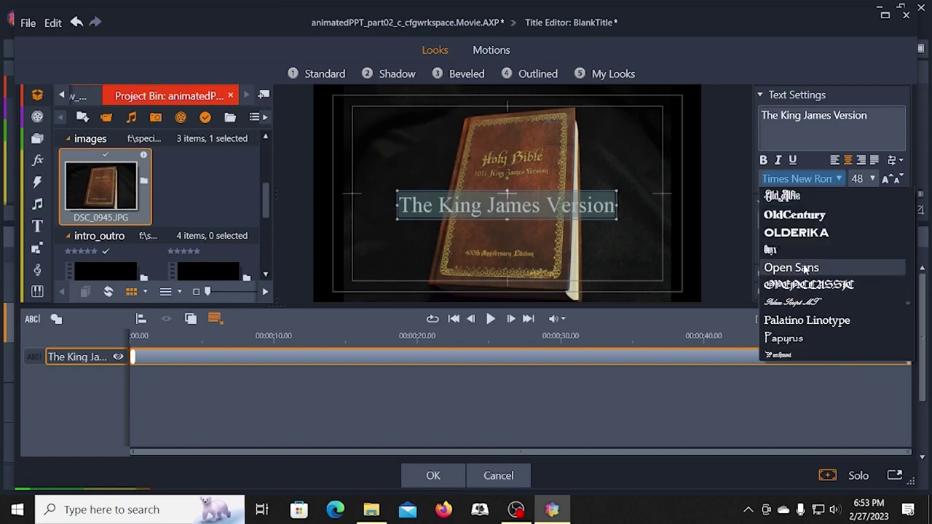
pyautogui.scroll(2, 807, 270)
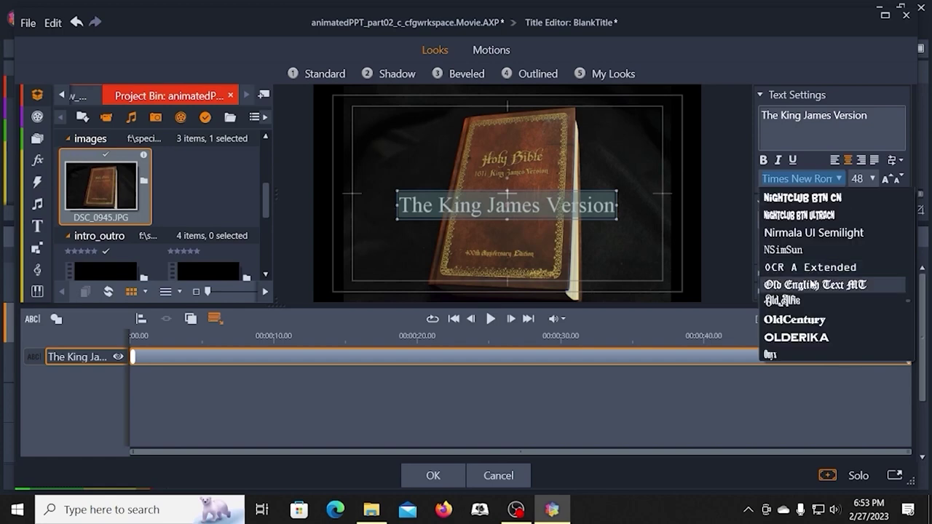
pyautogui.click(810, 286)
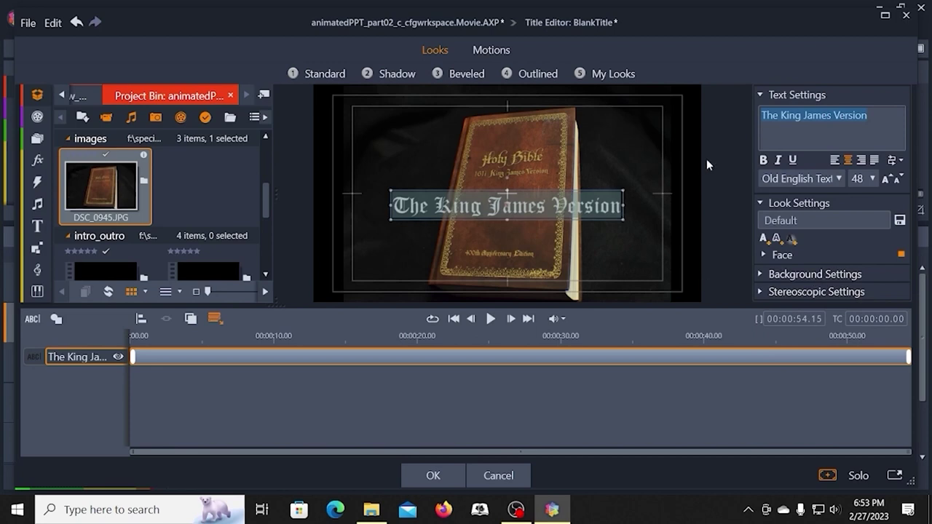
# Give the title a shadow with a black fill colour.
pyautogui.click(391, 73)
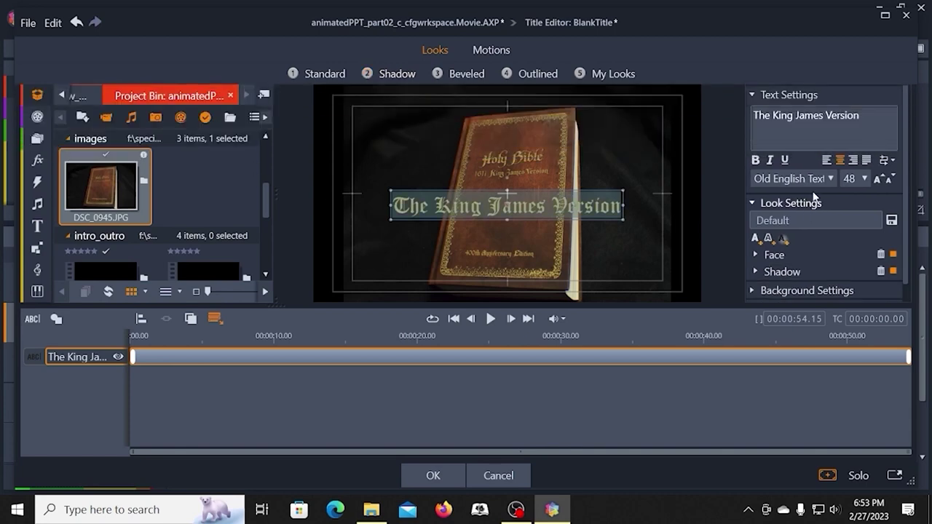
pyautogui.scroll(-1, 900, 247)
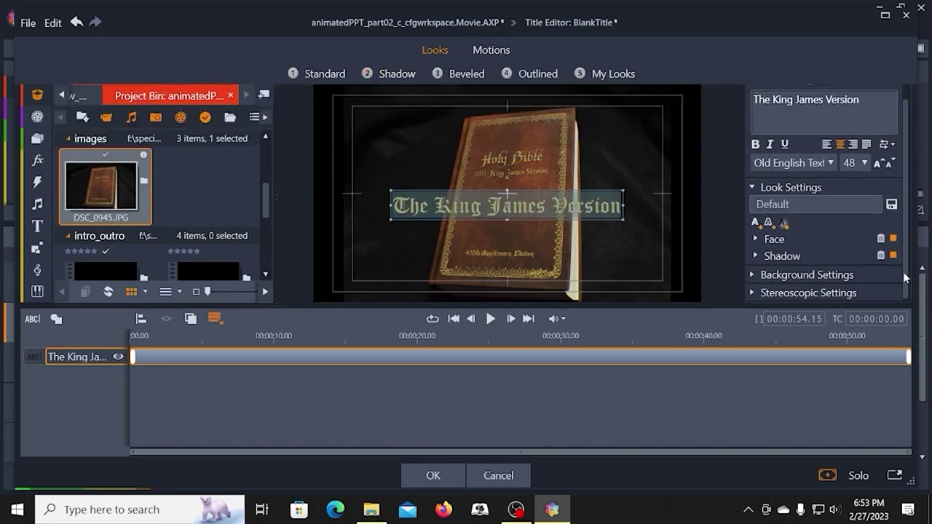
pyautogui.click(757, 256)
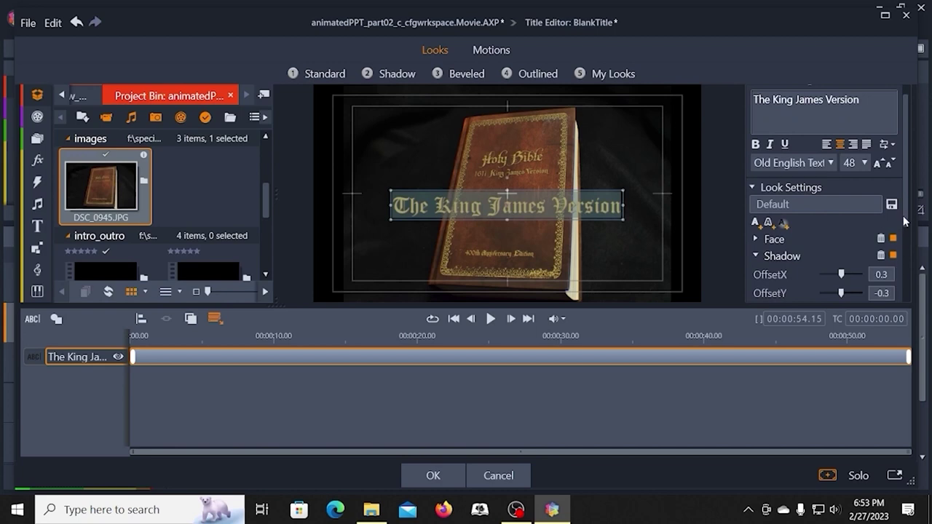
pyautogui.scroll(-2, 902, 259)
pyautogui.scroll(-2, 902, 261)
pyautogui.click(824, 255)
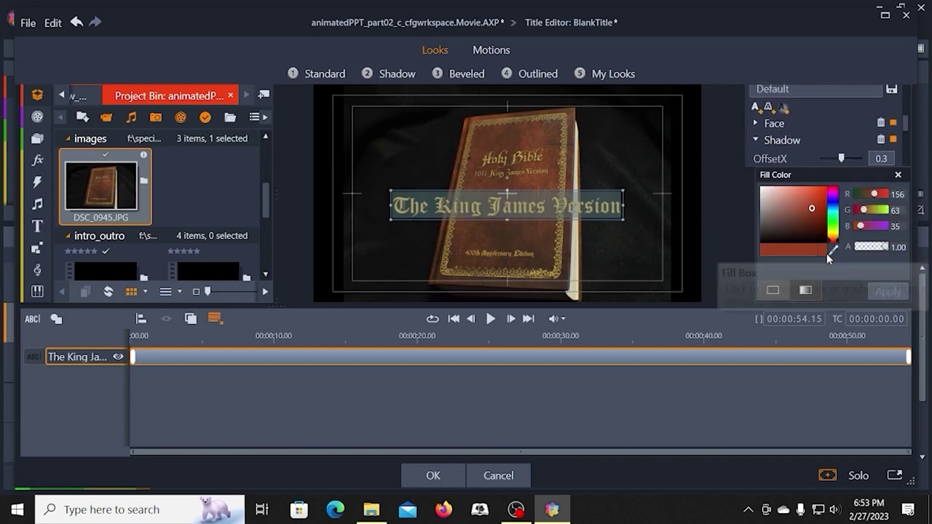
pyautogui.moveTo(812, 210); pyautogui.dragTo(796, 242)
pyautogui.click(887, 292)
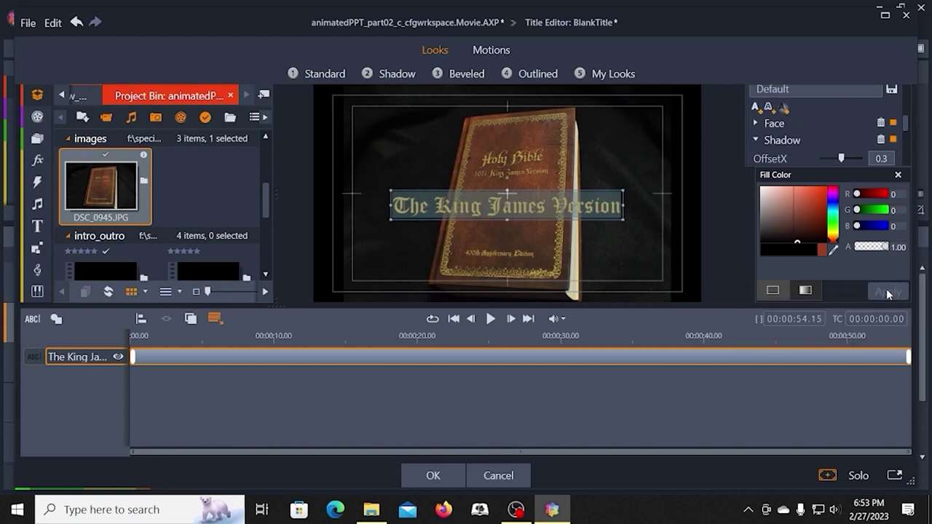
pyautogui.click(899, 177)
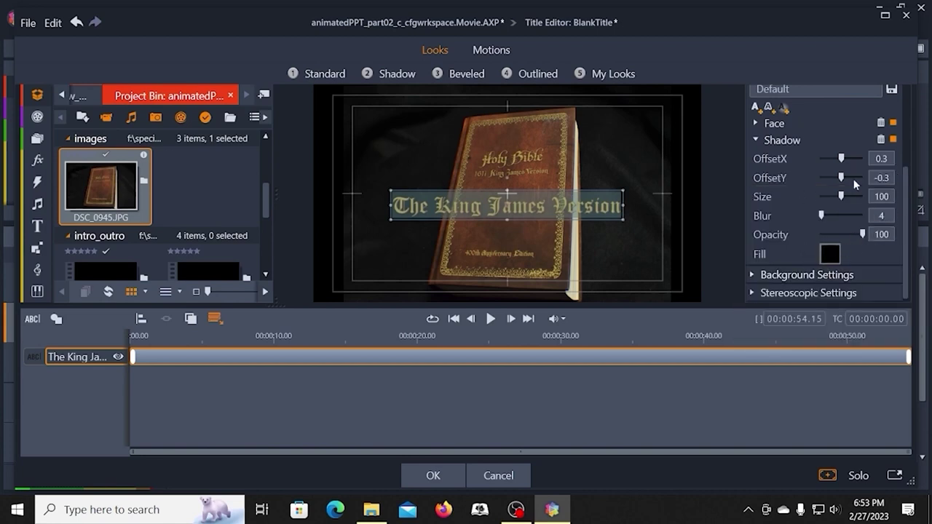
# Increase the shadow size from 100 to 108.
pyautogui.click(883, 198)
pyautogui.doubleClick(882, 197)
pyautogui.write('108')
pyautogui.press('Return')
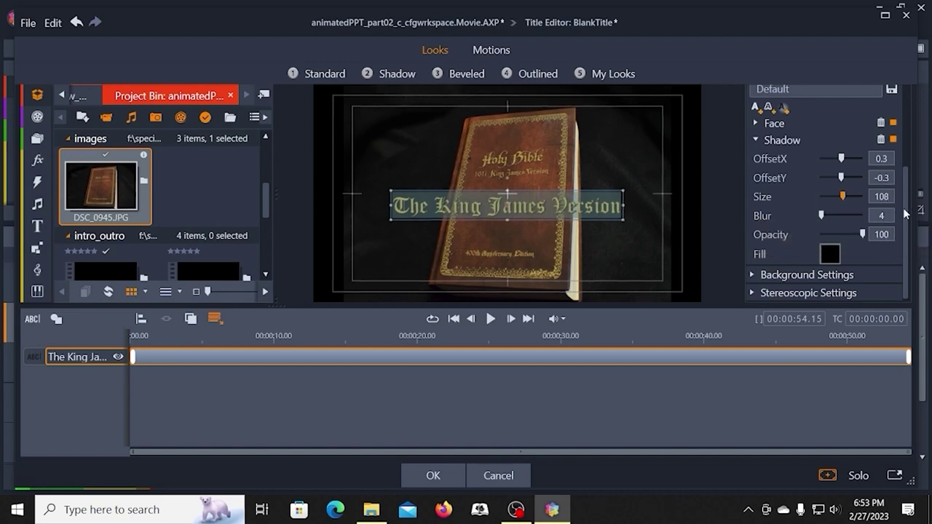
pyautogui.scroll(3, 830, 219)
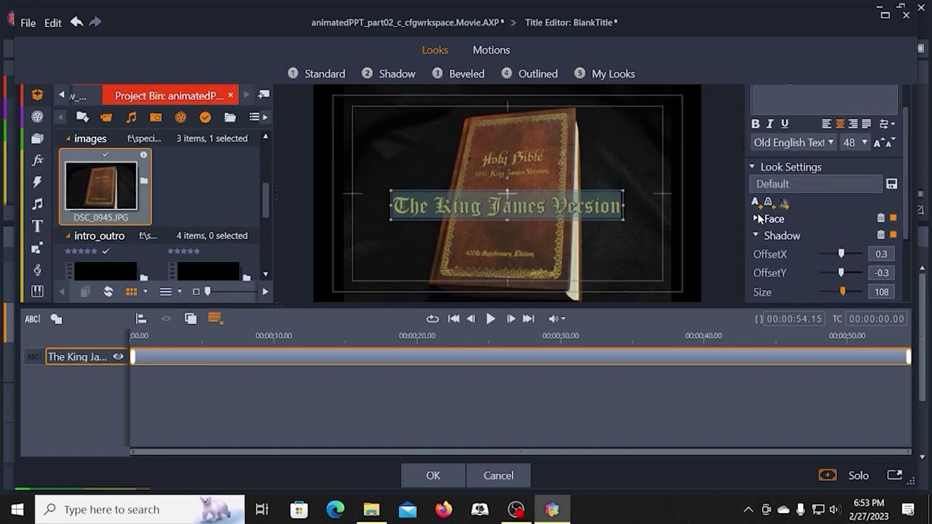
# Fill the title lettering with light blue (RGB 87, 183, 228) and deselect the title.
pyautogui.click(757, 219)
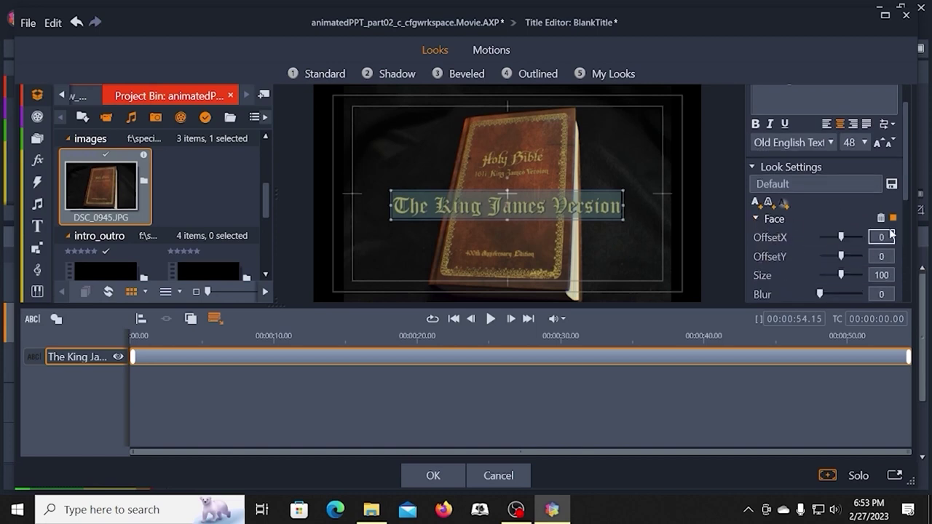
pyautogui.moveTo(907, 194); pyautogui.dragTo(901, 238)
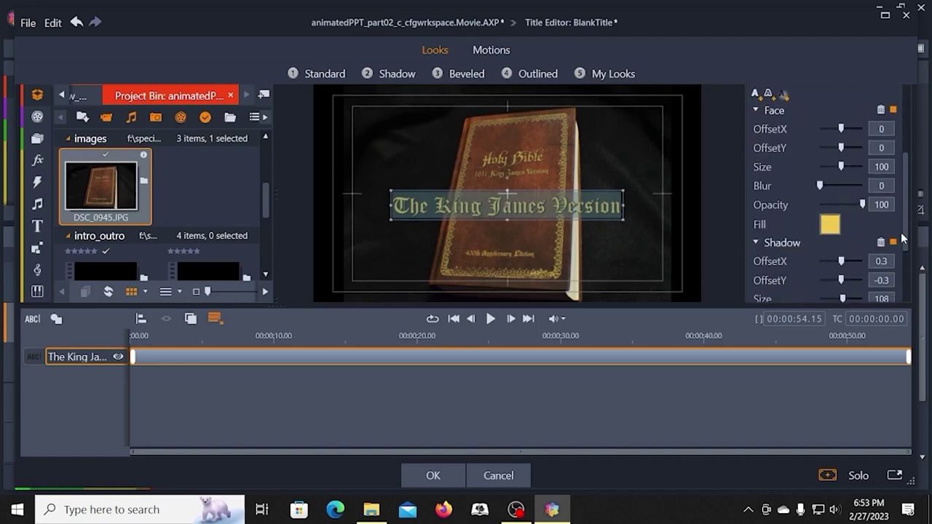
pyautogui.click(829, 230)
pyautogui.click(835, 211)
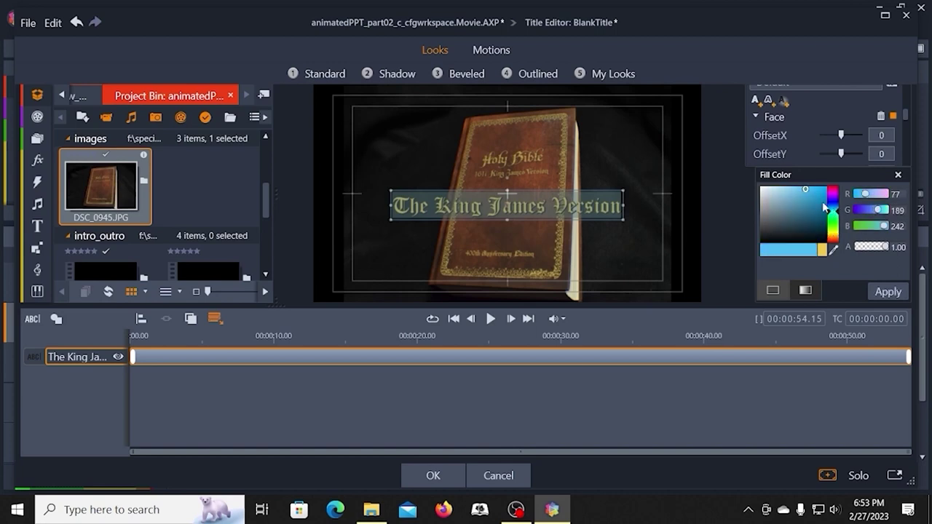
pyautogui.click(801, 188)
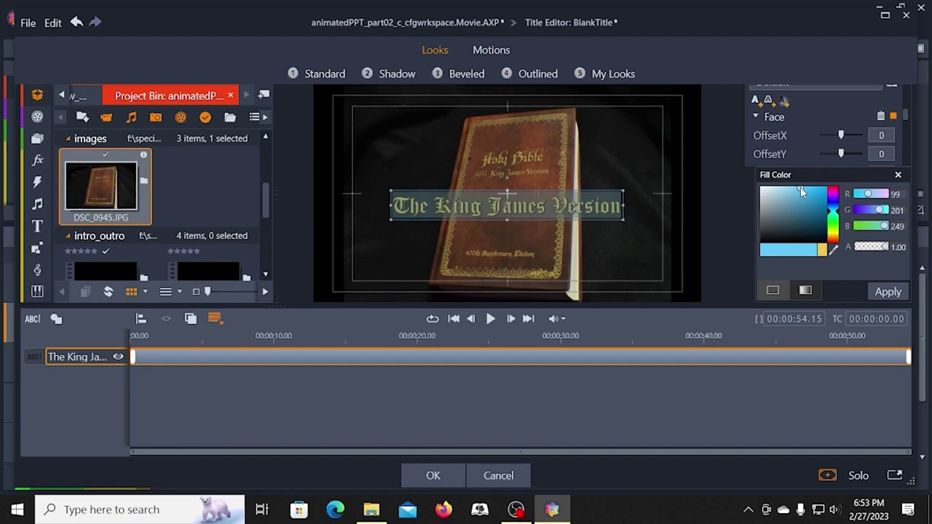
pyautogui.moveTo(803, 190); pyautogui.dragTo(801, 195)
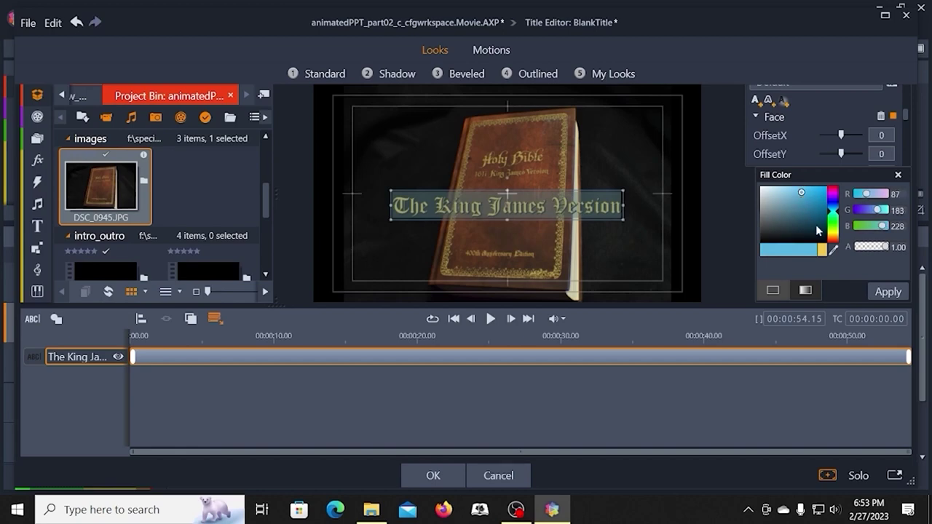
pyautogui.click(881, 292)
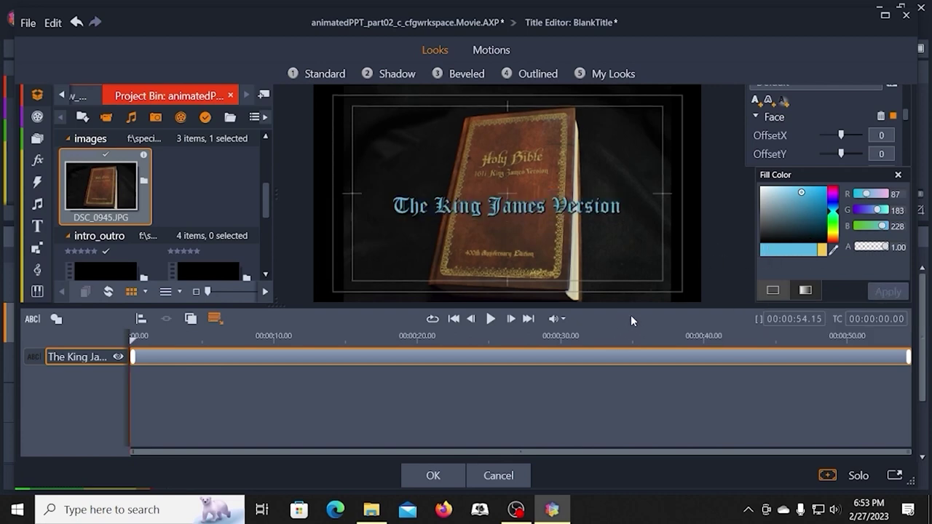
pyautogui.click(645, 258)
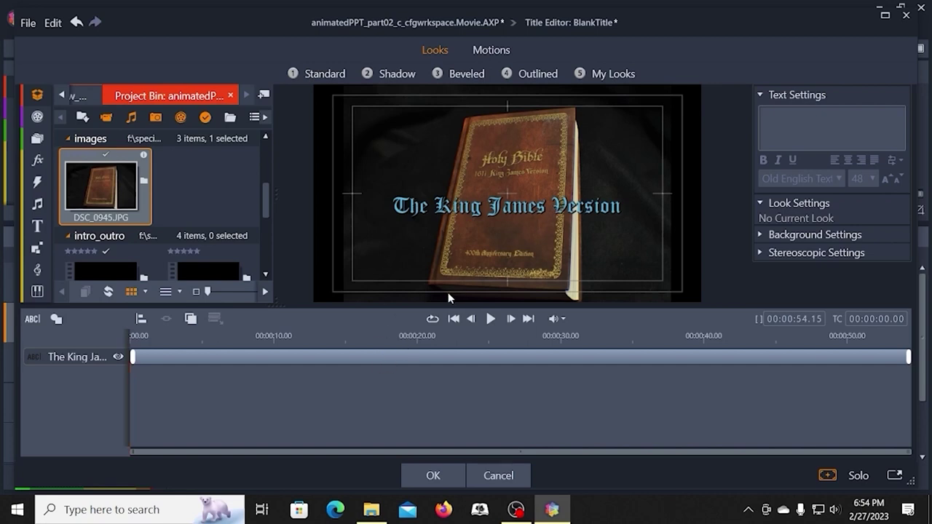
# Play the title preview to about 3 seconds and move the title clip's start to that point.
pyautogui.click(93, 366)
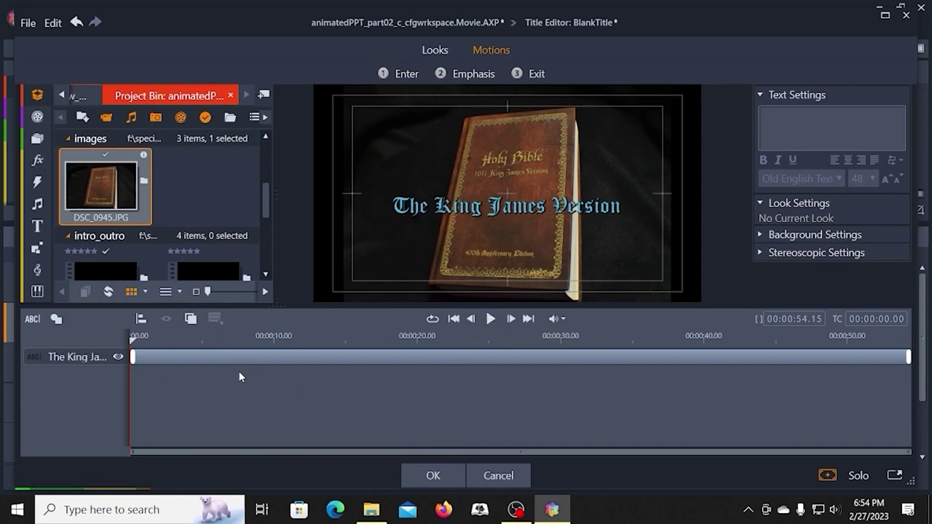
pyautogui.click(490, 320)
pyautogui.click(490, 320)
pyautogui.click(490, 320)
pyautogui.click(490, 321)
pyautogui.click(146, 357)
pyautogui.moveTo(164, 356); pyautogui.dragTo(175, 357)
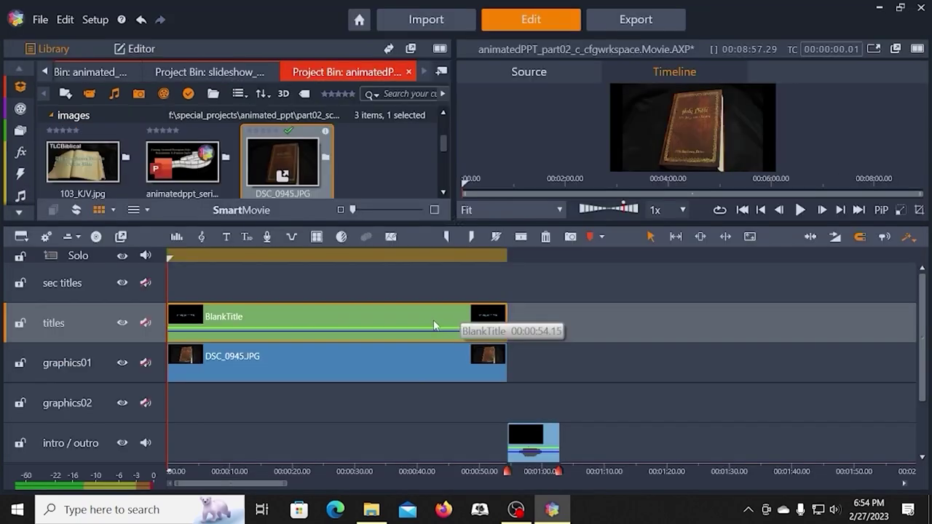
# Set the DSC_0945.JPG clip's scaling to Fill instead of Fit.
pyautogui.rightClick(354, 367)
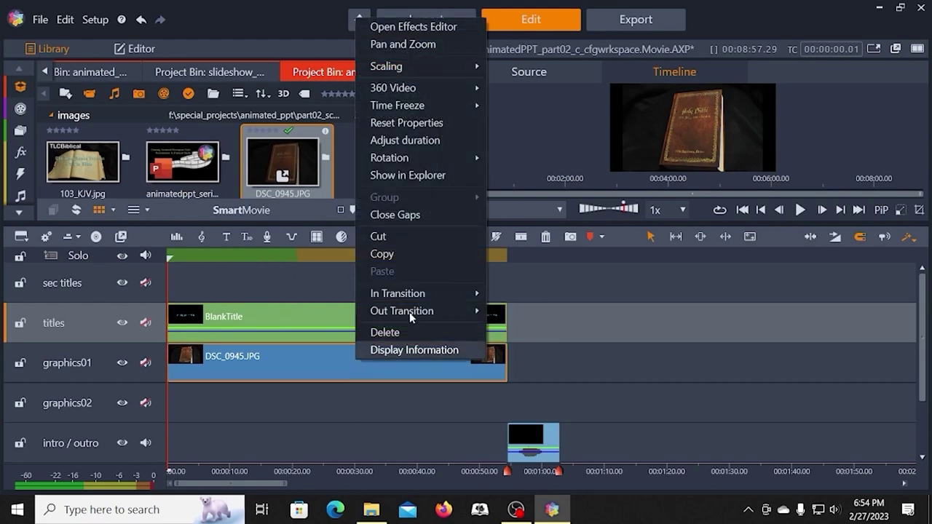
pyautogui.moveTo(401, 67)
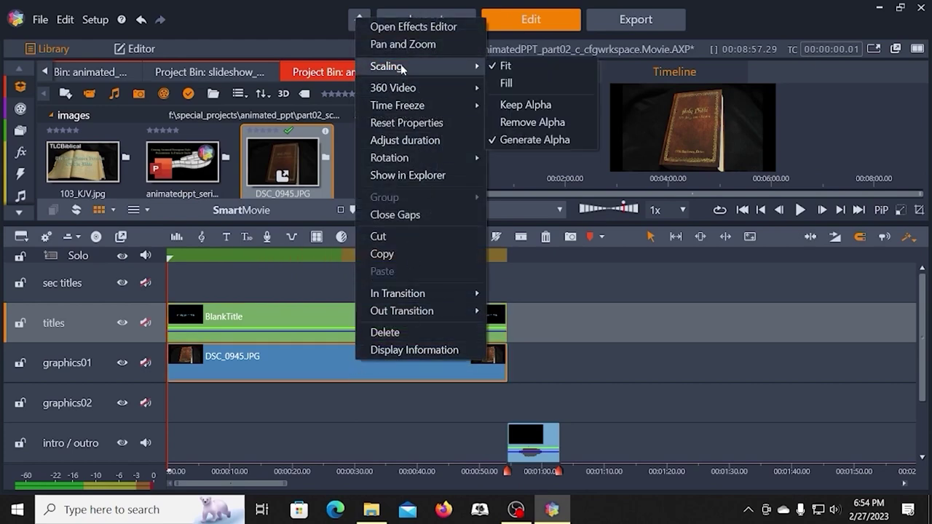
pyautogui.click(506, 78)
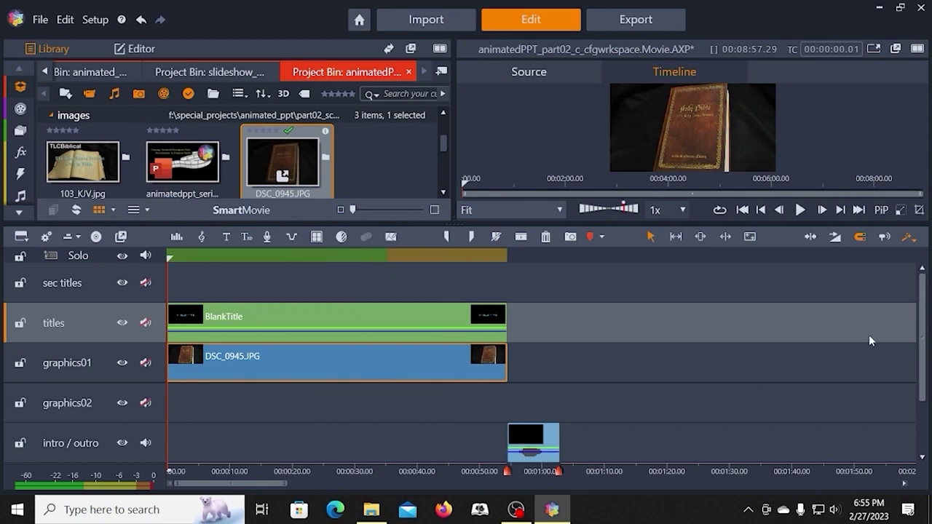
pyautogui.moveTo(923, 318); pyautogui.dragTo(919, 343)
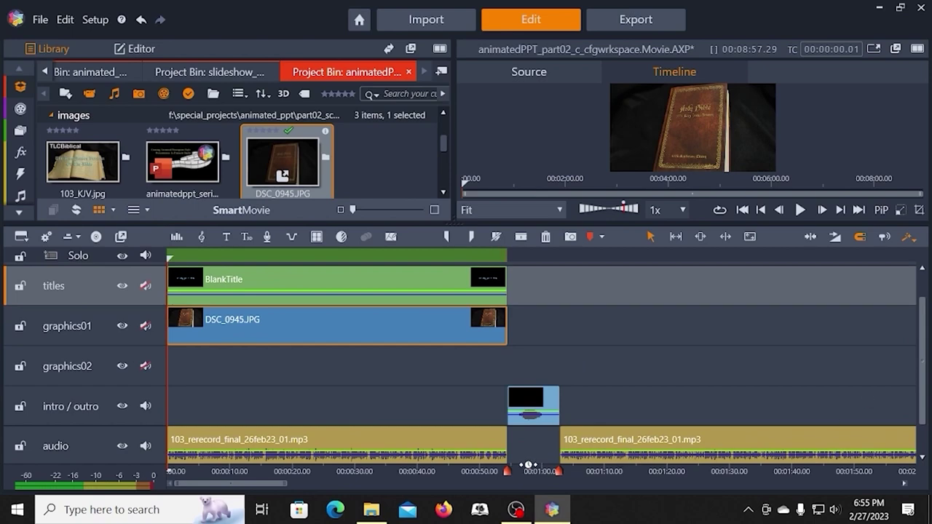